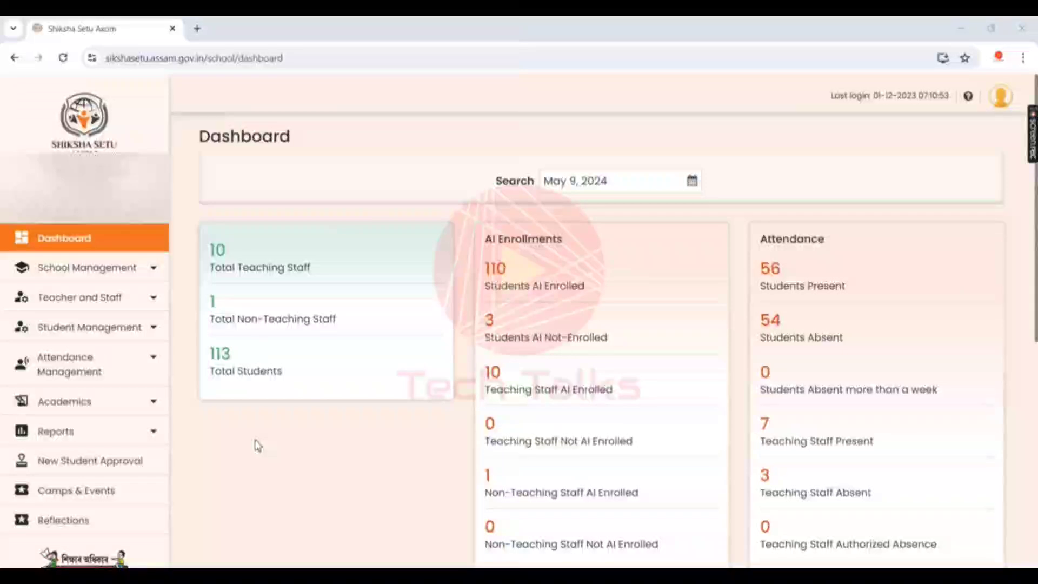
Step: Approve both pending students in the New Student Approval list and confirm the approval
{"action": "scroll", "coordinate": [254, 442], "scroll_direction": "down", "scroll_amount": 3}
{"action": "scroll", "coordinate": [200, 463], "scroll_direction": "up", "scroll_amount": 3}
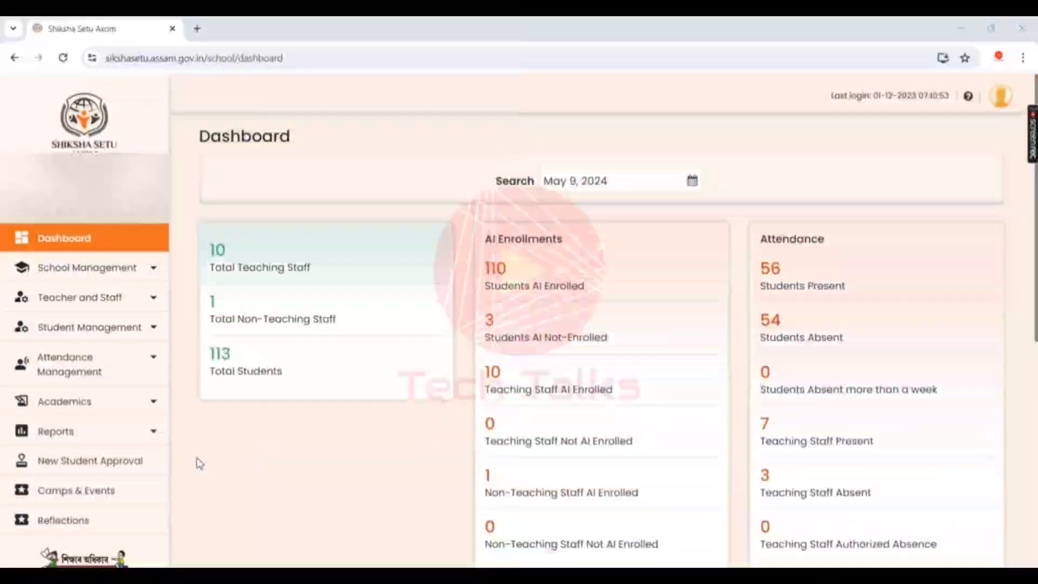
{"action": "left_click", "coordinate": [105, 462]}
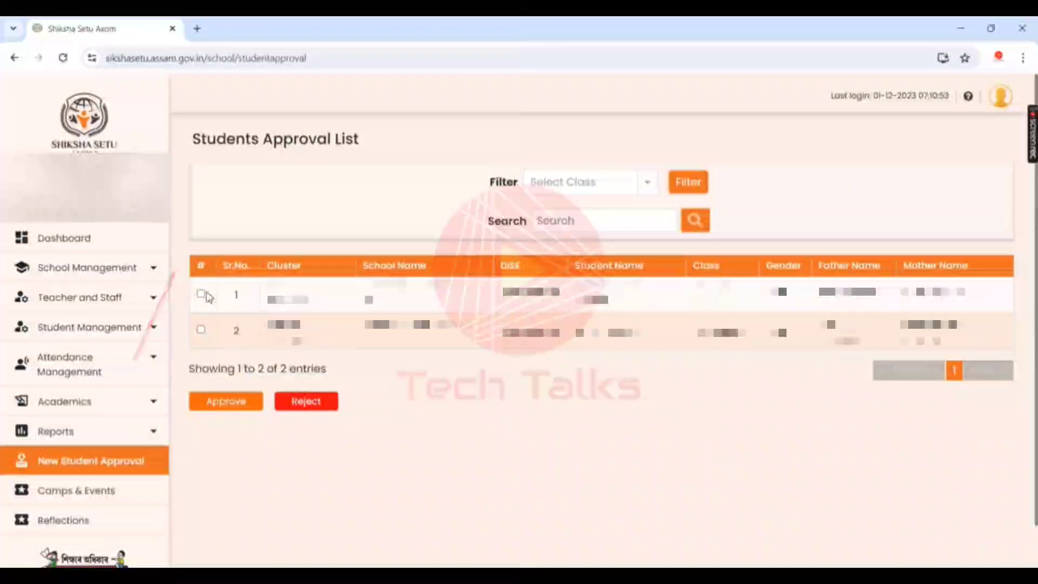
{"action": "left_click", "coordinate": [200, 330]}
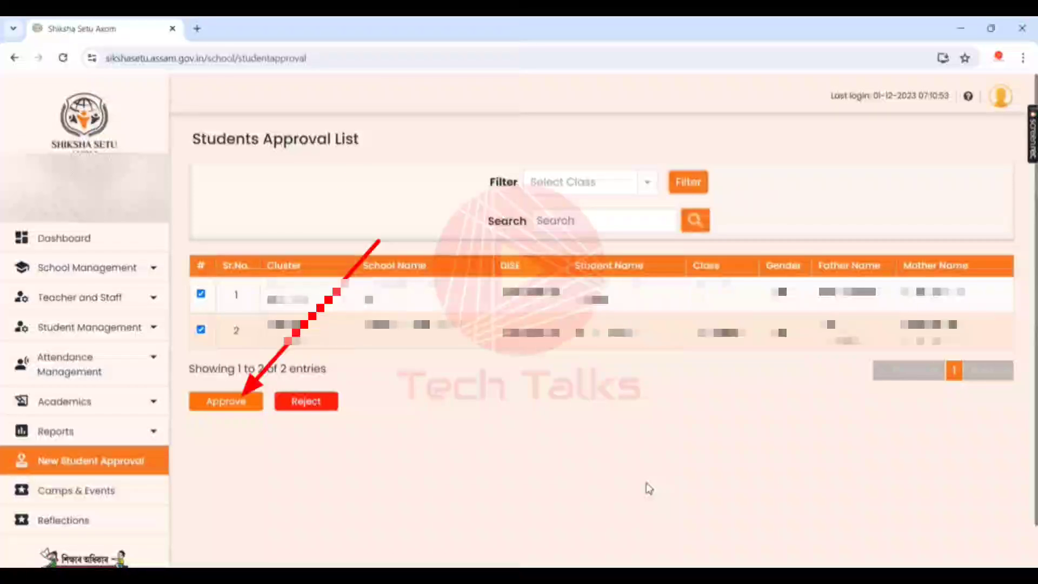
{"action": "left_click", "coordinate": [220, 404]}
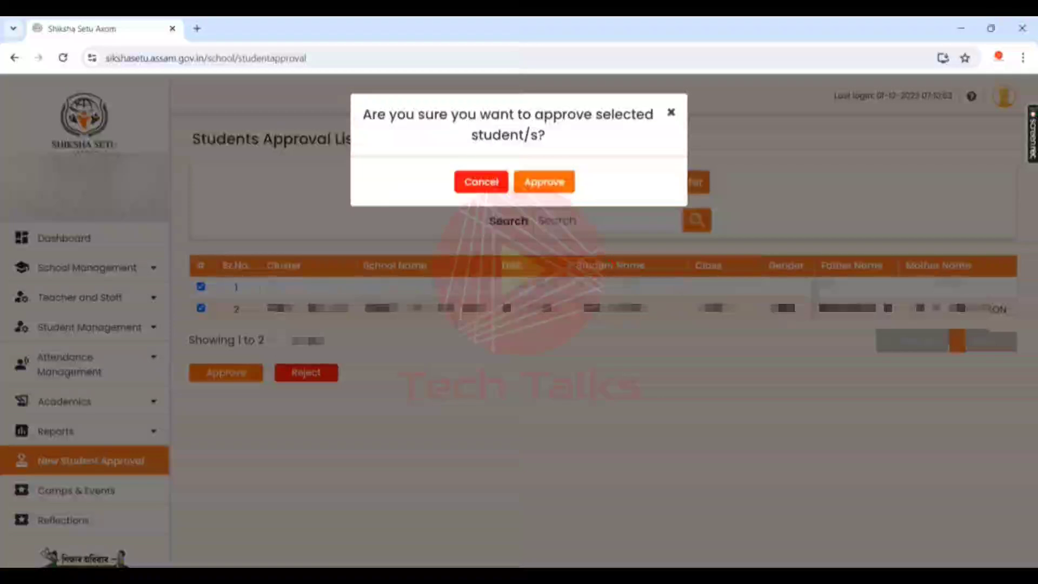
{"action": "left_click", "coordinate": [547, 183]}
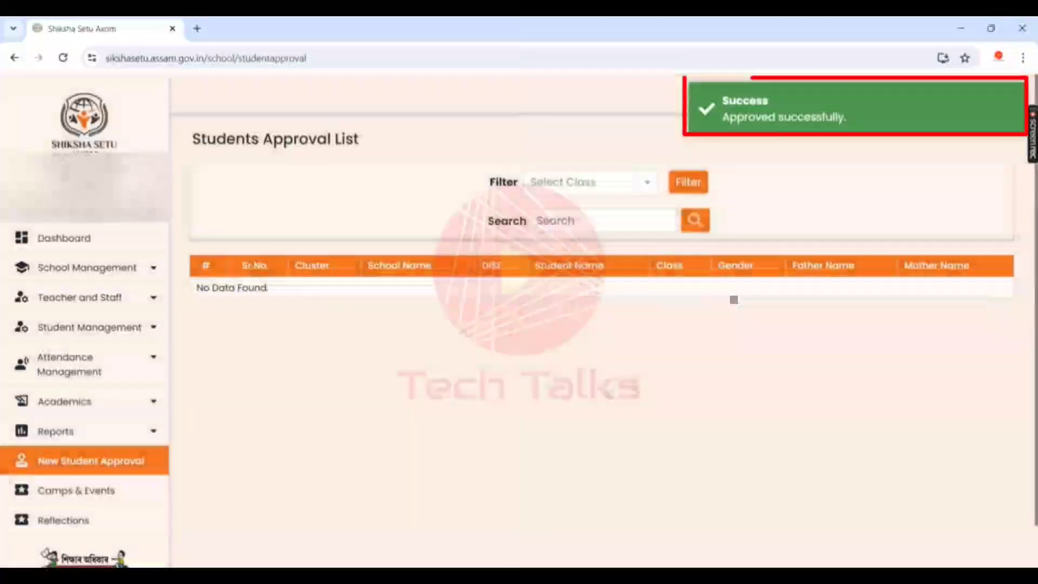
Step: Filter the student listing by the class Ka-Shreni / Balbatika
{"action": "left_click", "coordinate": [70, 241]}
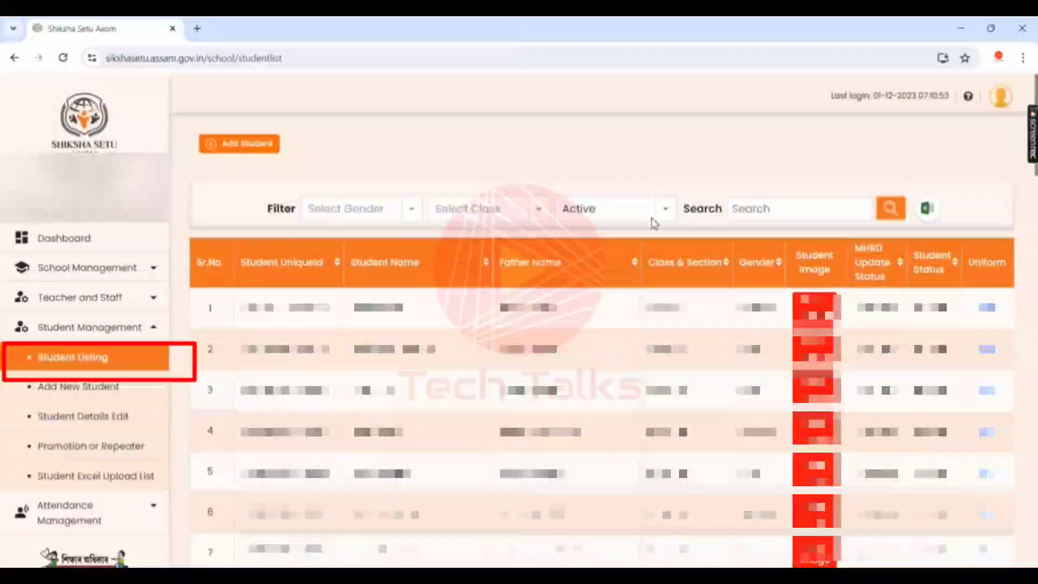
{"action": "left_click", "coordinate": [471, 212]}
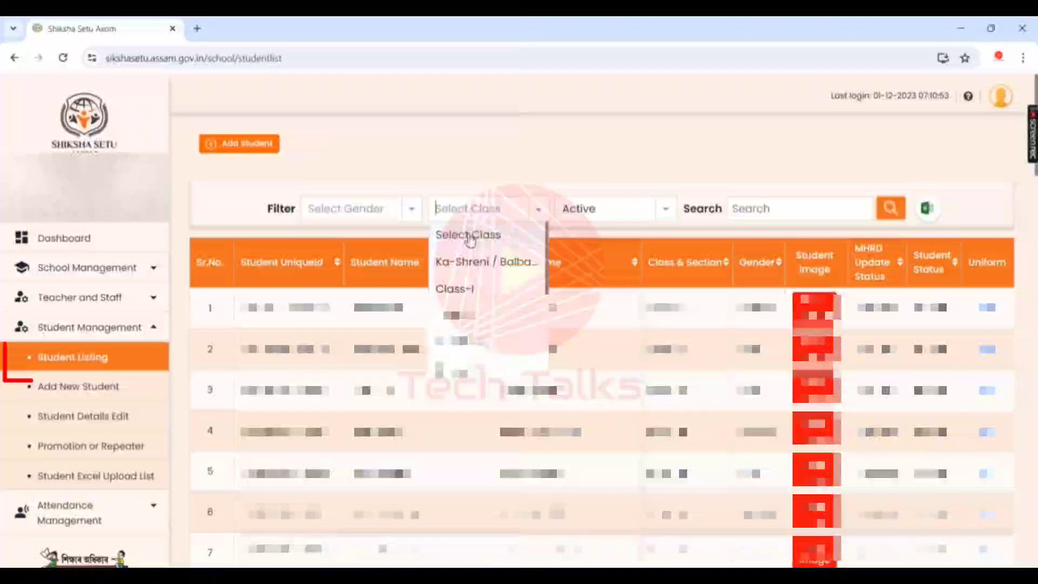
{"action": "left_click", "coordinate": [471, 260]}
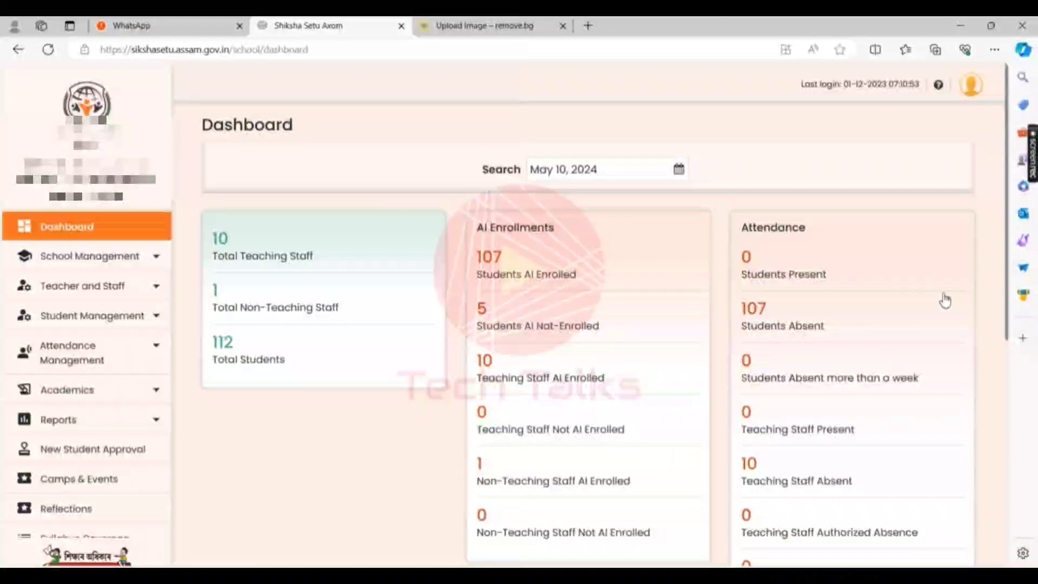
Step: Open the Class-I student list under Promotion or Repeater in Student Management
{"action": "scroll", "coordinate": [1008, 270], "scroll_direction": "down", "scroll_amount": 1}
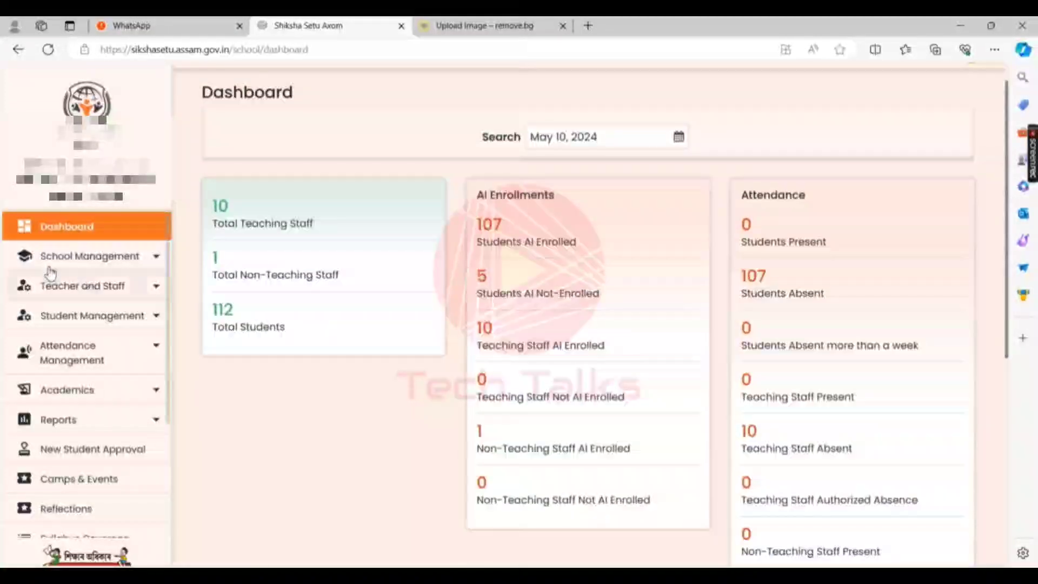
{"action": "mouse_move", "coordinate": [166, 306]}
{"action": "left_mouse_down"}
{"action": "mouse_move", "coordinate": [166, 413]}
{"action": "mouse_move", "coordinate": [176, 306]}
{"action": "left_mouse_up"}
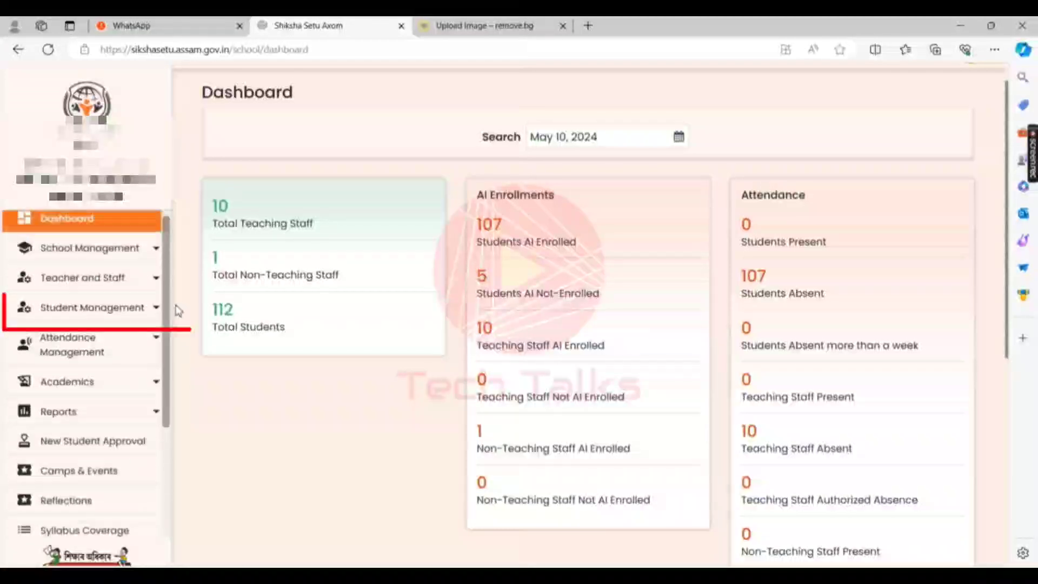
{"action": "left_click", "coordinate": [120, 309]}
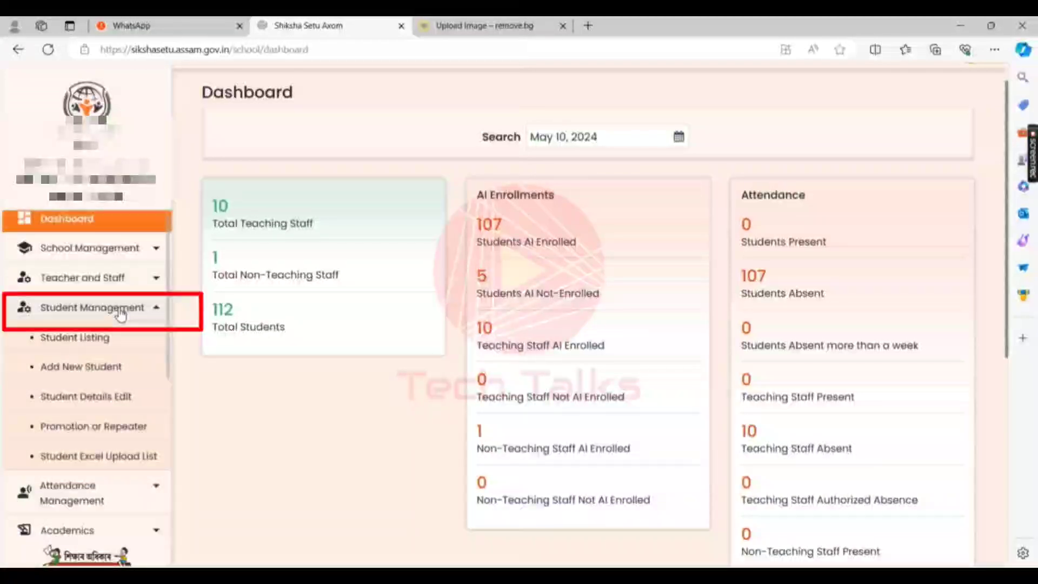
{"action": "left_click", "coordinate": [105, 427]}
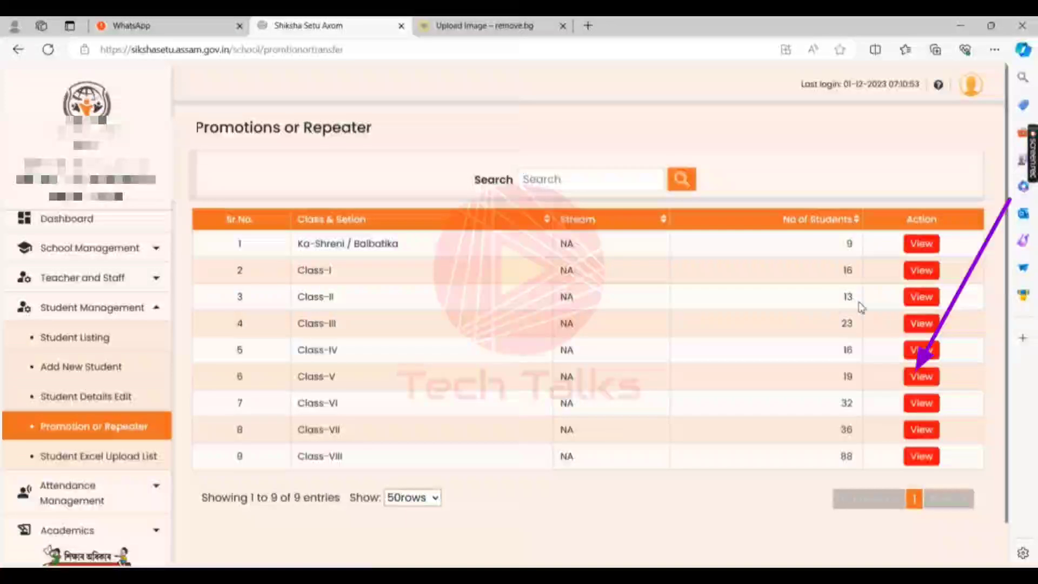
{"action": "left_click", "coordinate": [921, 270]}
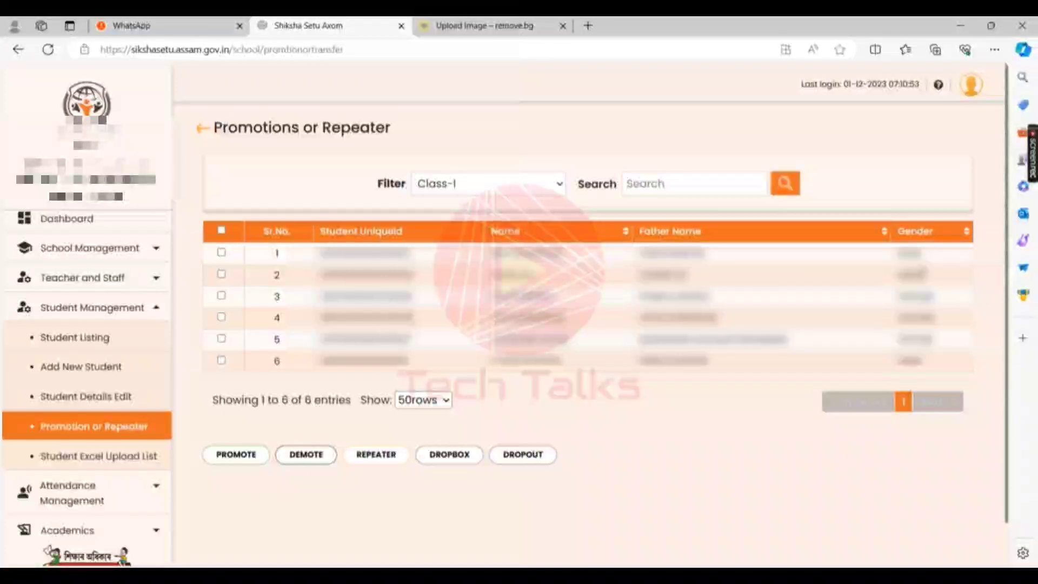
Step: Mark the first Class-I student as DROPBOX and save the change
{"action": "left_click", "coordinate": [221, 252]}
{"action": "left_click", "coordinate": [463, 458]}
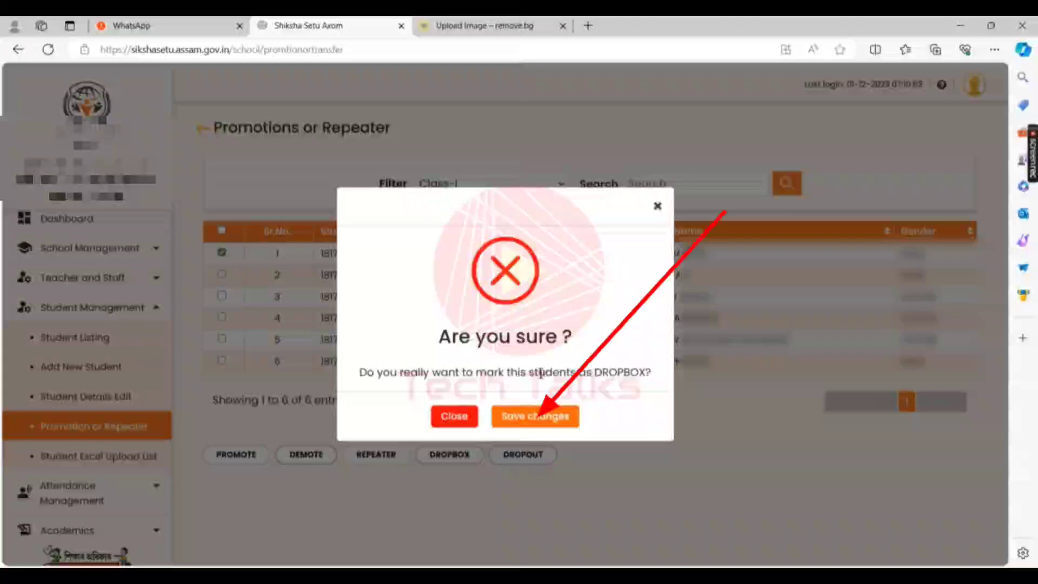
{"action": "left_click", "coordinate": [553, 419]}
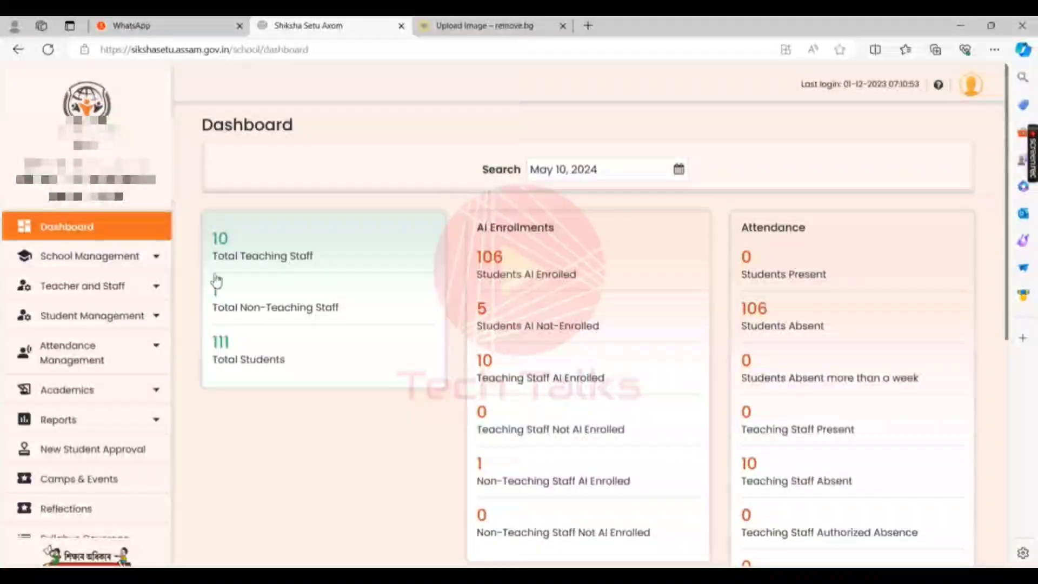
Step: Open Students Transfer Certificate and filter the student list by Class-III and gender Male
{"action": "left_click_drag", "start_coordinate": [169, 254], "coordinate": [164, 368]}
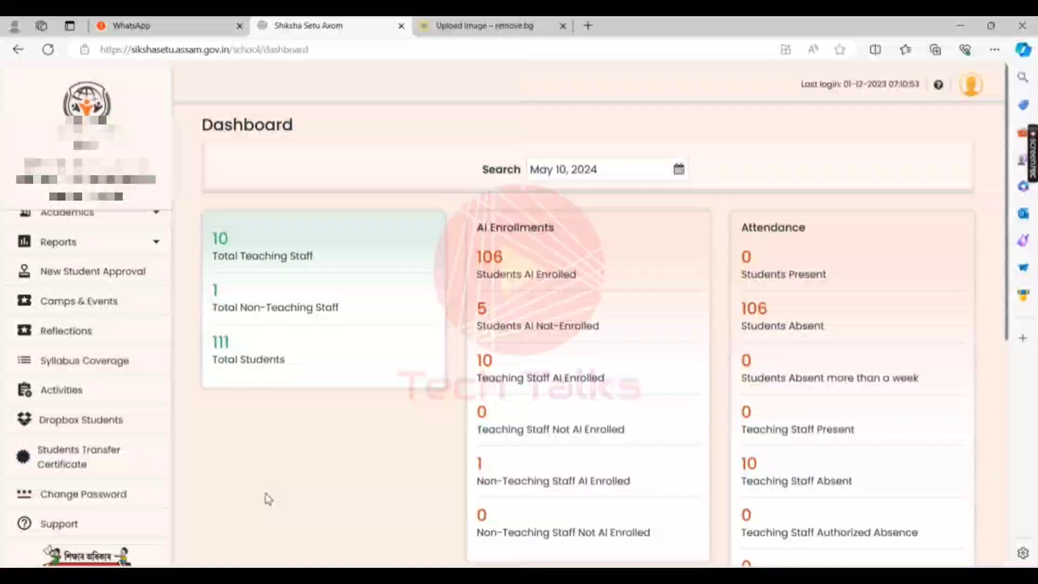
{"action": "left_click", "coordinate": [80, 464]}
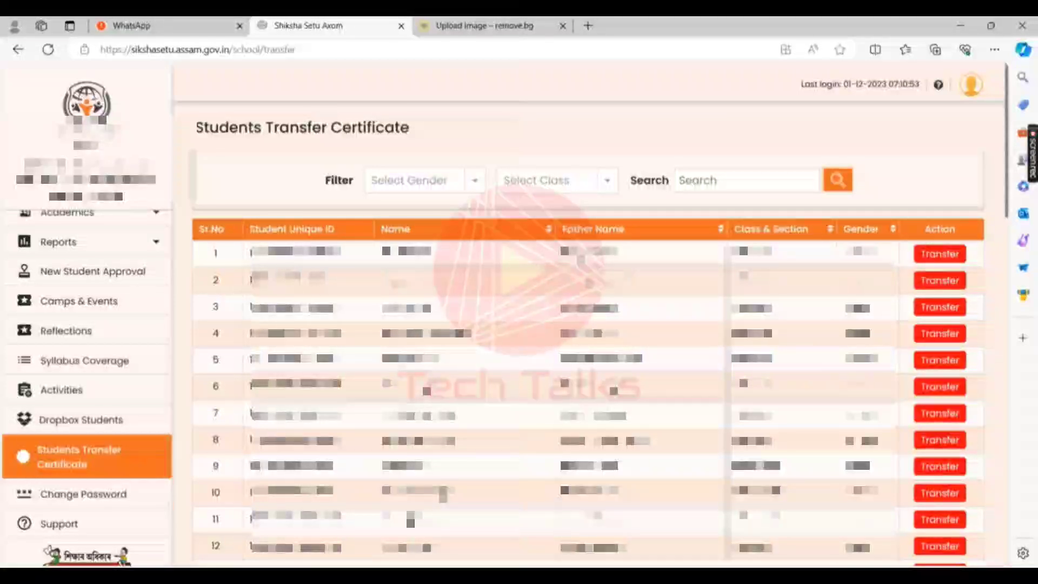
{"action": "left_click", "coordinate": [563, 181]}
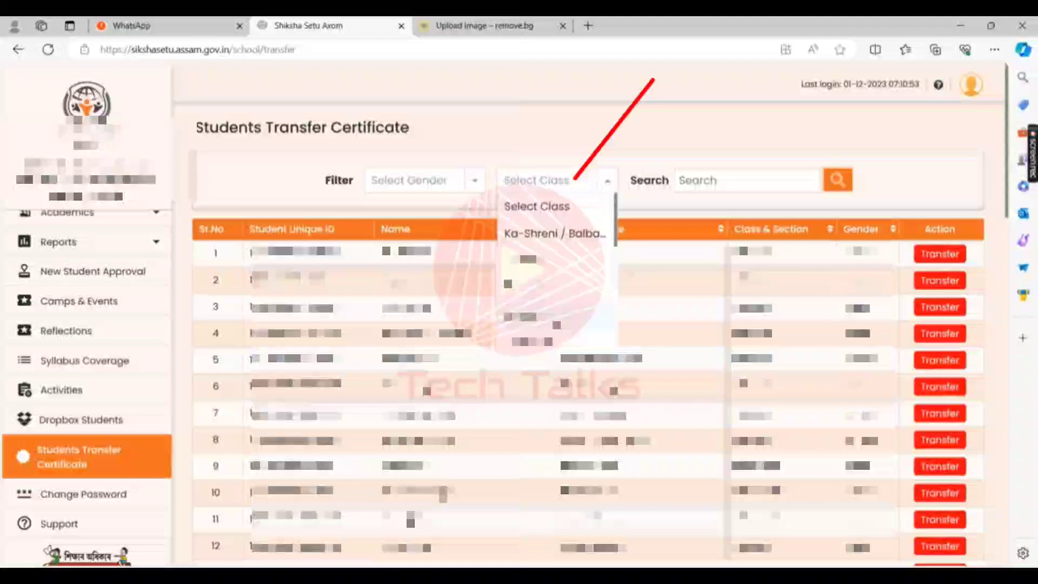
{"action": "left_click", "coordinate": [552, 317]}
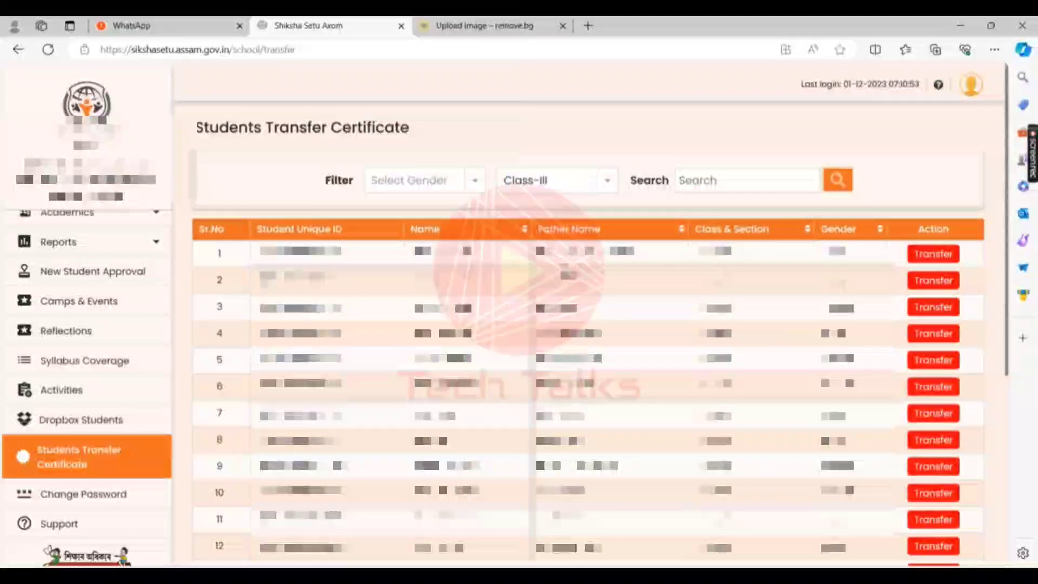
{"action": "left_click", "coordinate": [388, 187]}
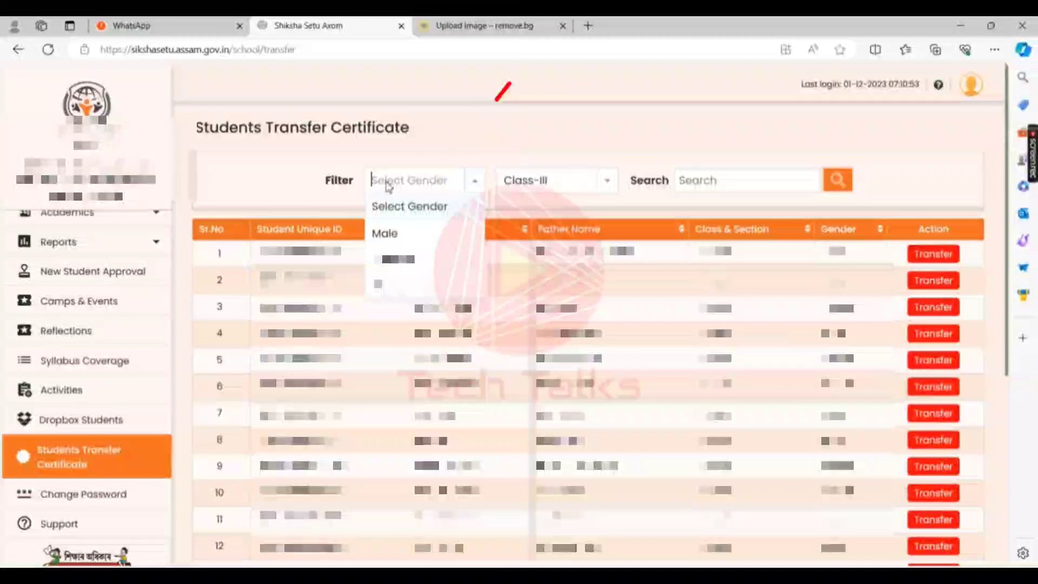
{"action": "left_click", "coordinate": [387, 233]}
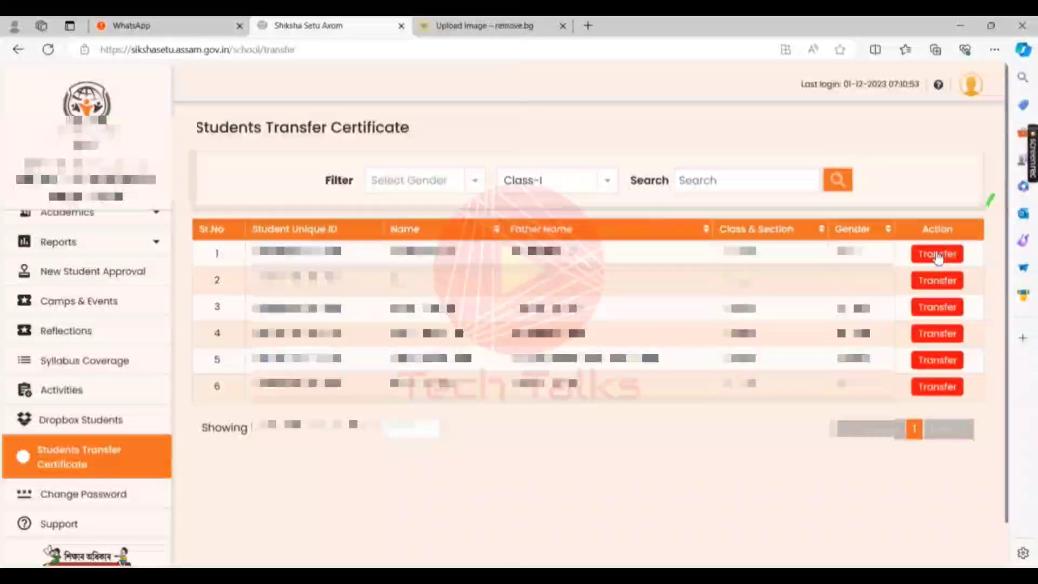
Step: Generate a transfer certificate for the first Class-I student with the reason "Due change of residence"
{"action": "left_click", "coordinate": [938, 255]}
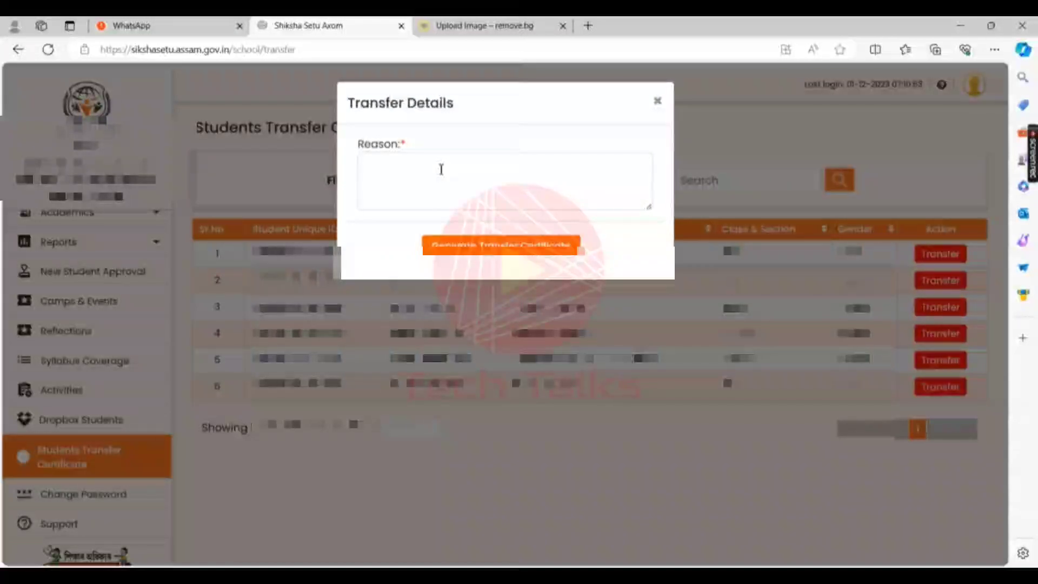
{"action": "type", "text": "Due change of re"}
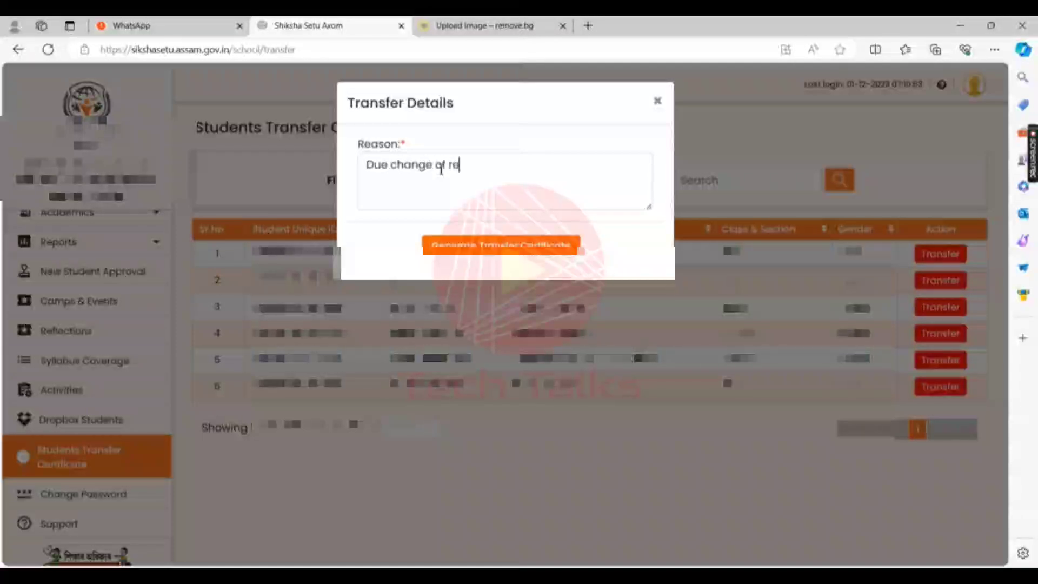
{"action": "type", "text": "sidence"}
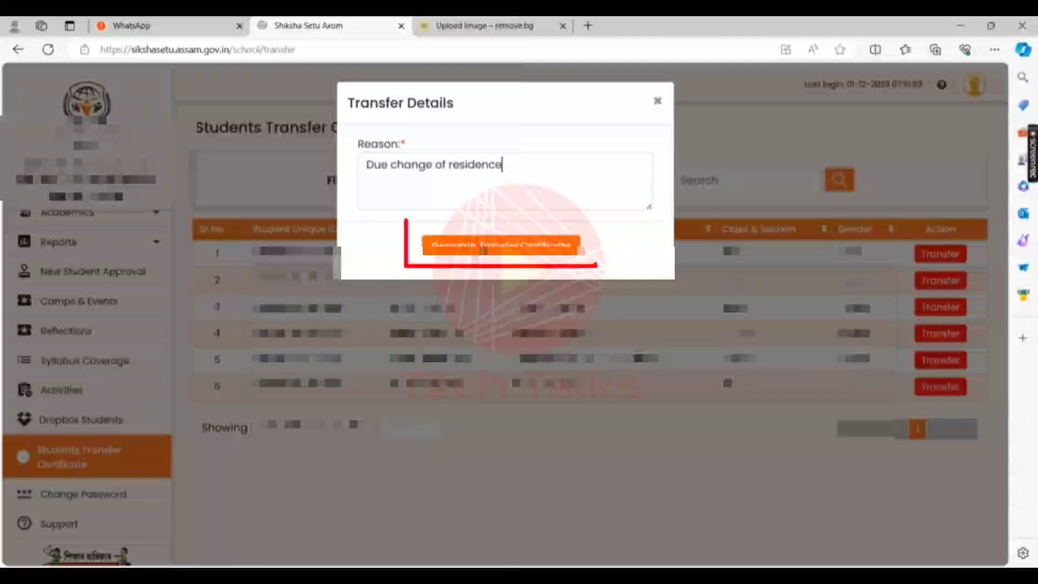
{"action": "left_click", "coordinate": [484, 251]}
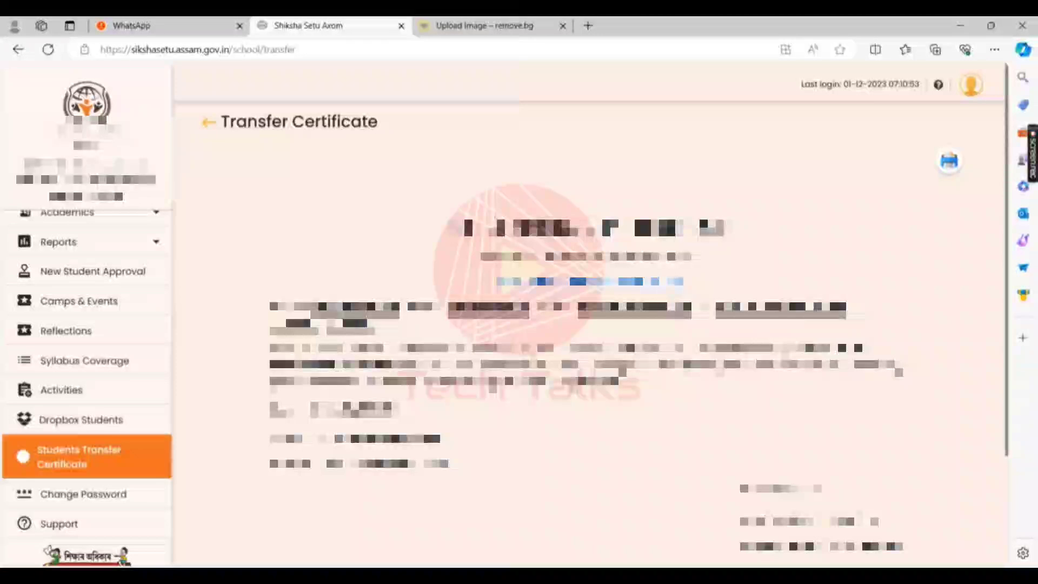
Step: Preview the transfer certificate's printout without printing it, and return to the dashboard
{"action": "left_click", "coordinate": [948, 164]}
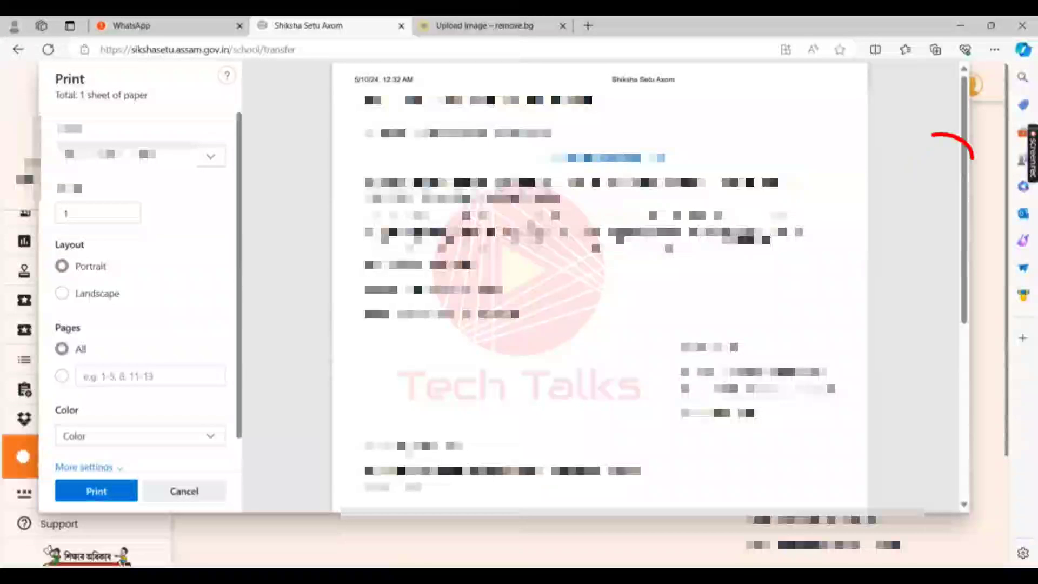
{"action": "left_click", "coordinate": [183, 490]}
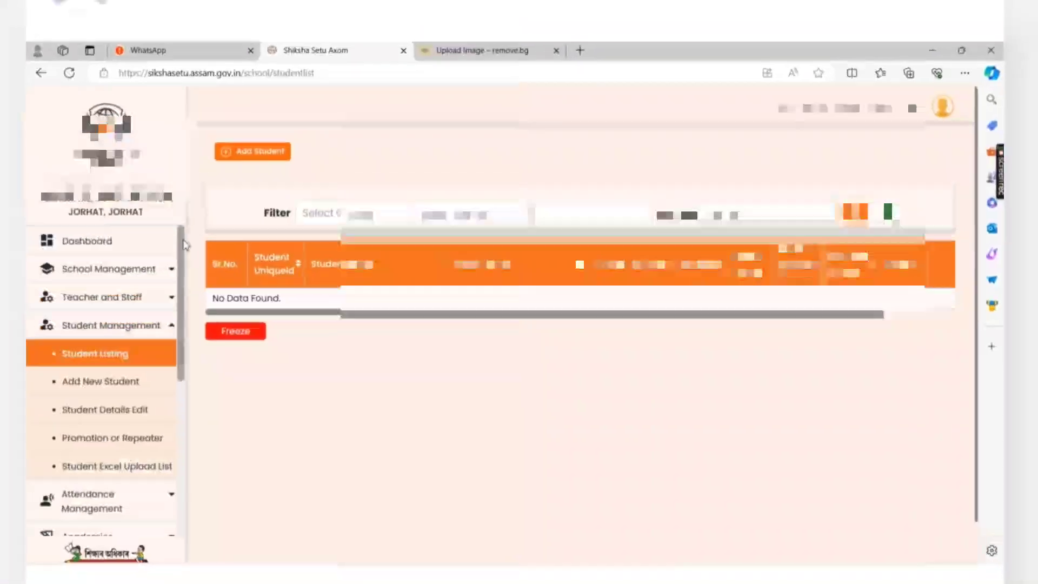
{"action": "left_click", "coordinate": [59, 229]}
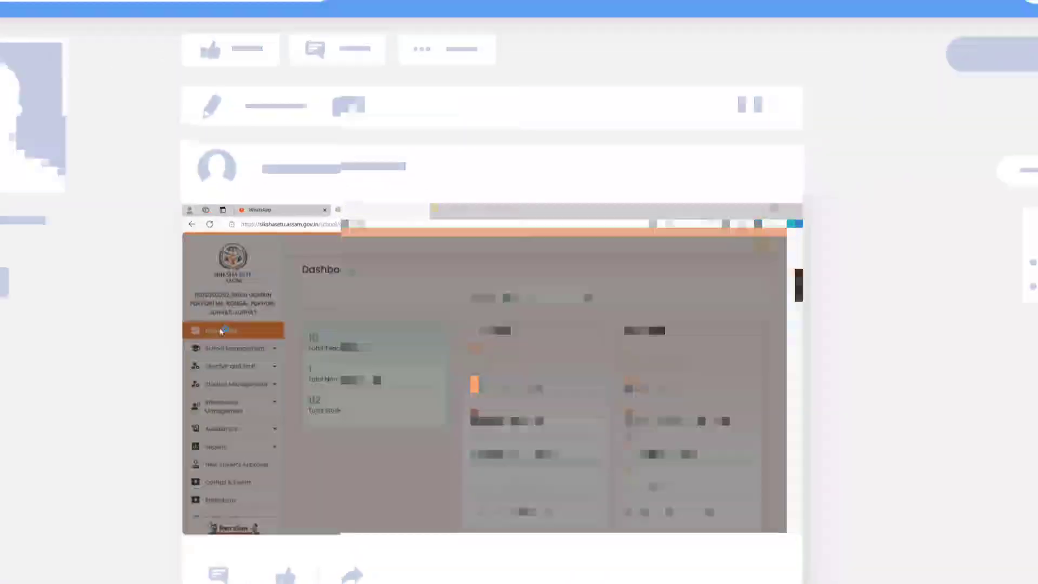